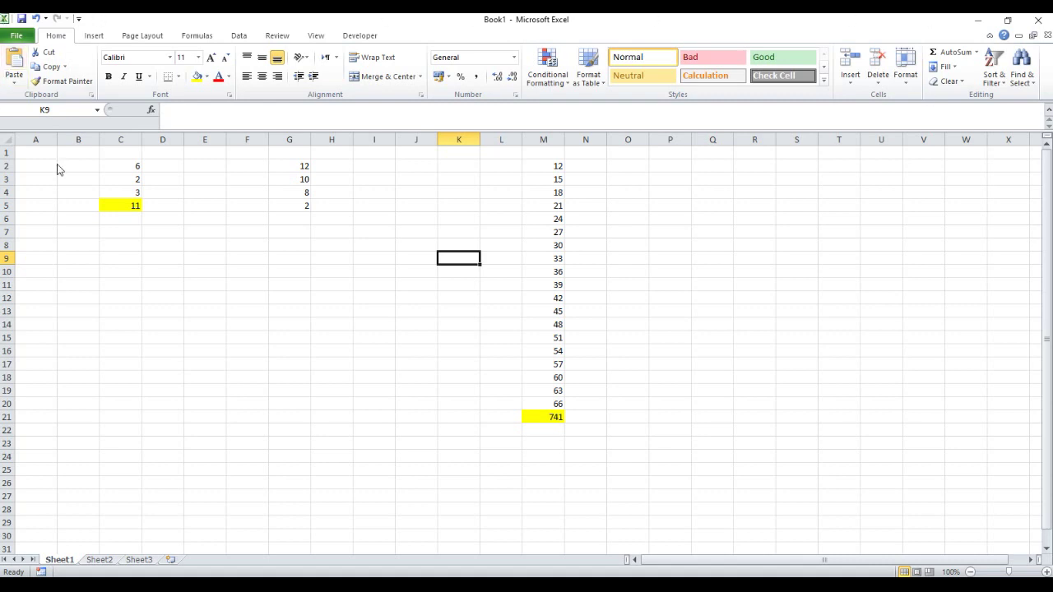
Clear the existing total from the yellow cell C5
{"action": "left_click", "coordinate": [123, 200]}
{"action": "key", "text": "Delete"}
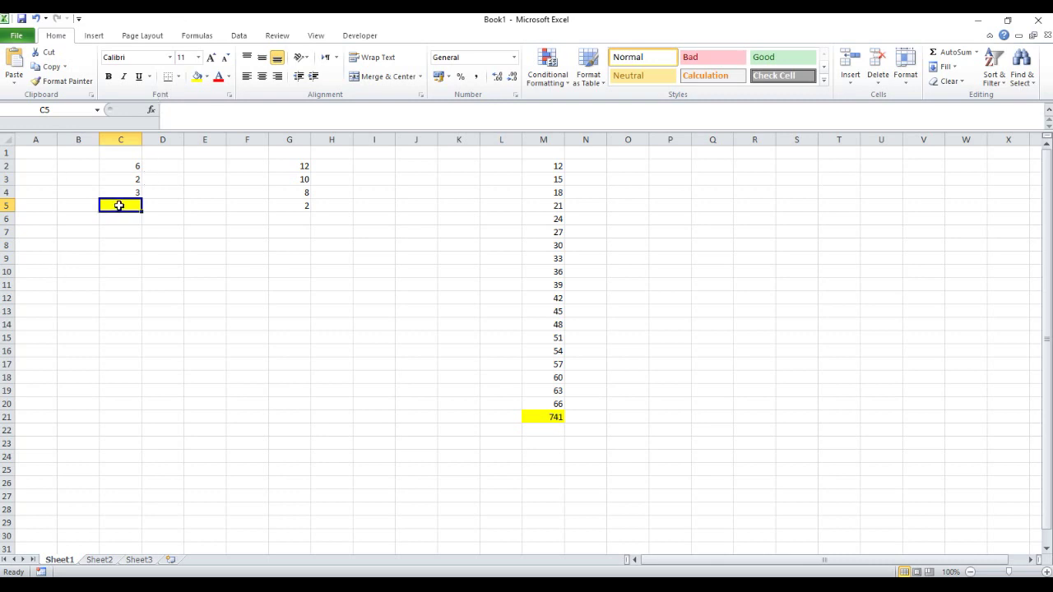
{"action": "left_click_drag", "start_coordinate": [120, 167], "coordinate": [130, 194]}
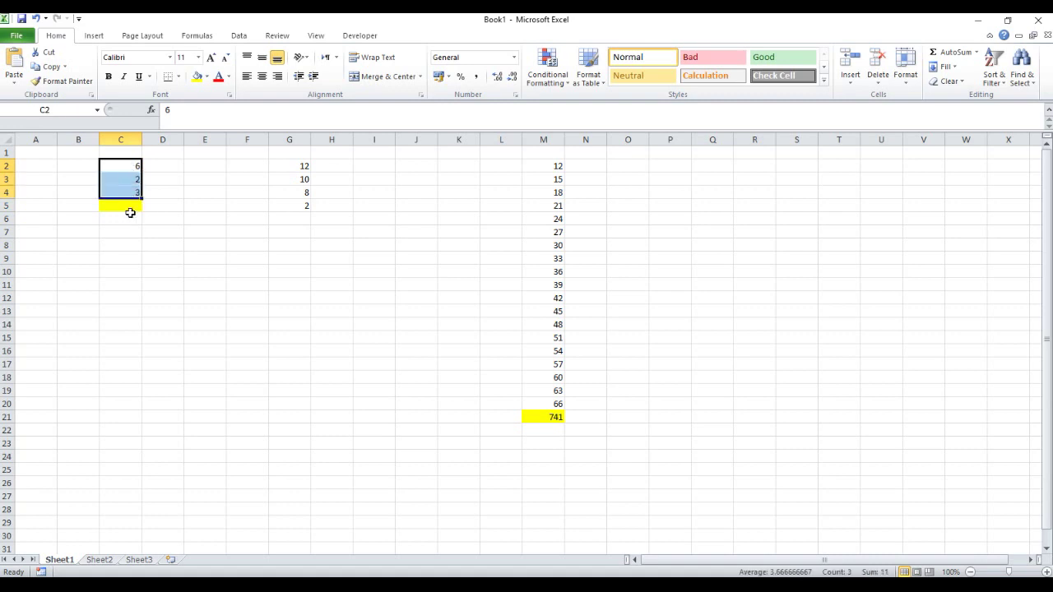
Enter the formula =C2+C3+C4 in cell C5 to add the three numbers above it
{"action": "left_click", "coordinate": [131, 206]}
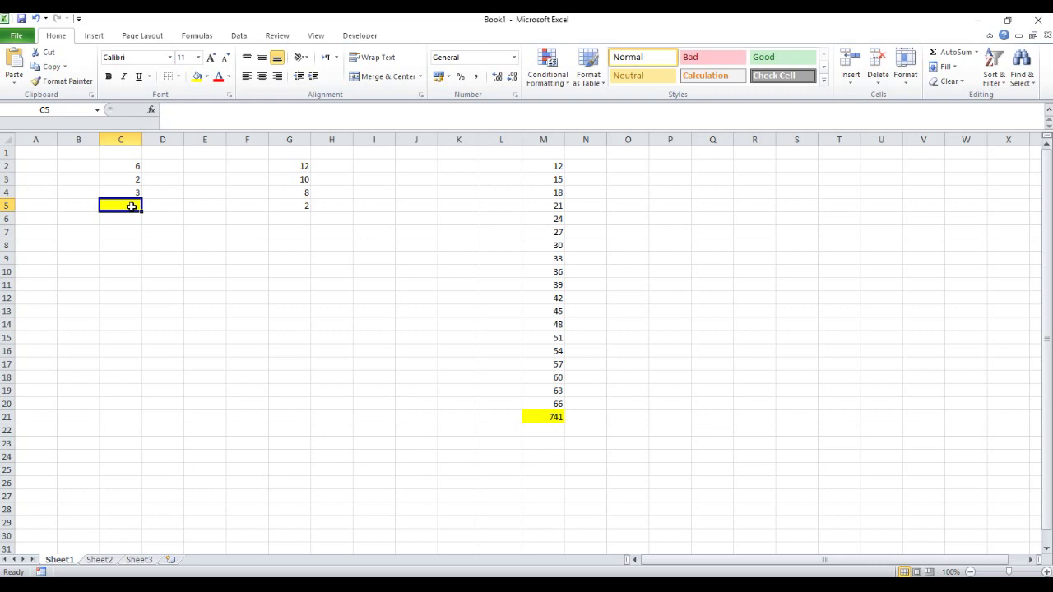
{"action": "type", "text": "="}
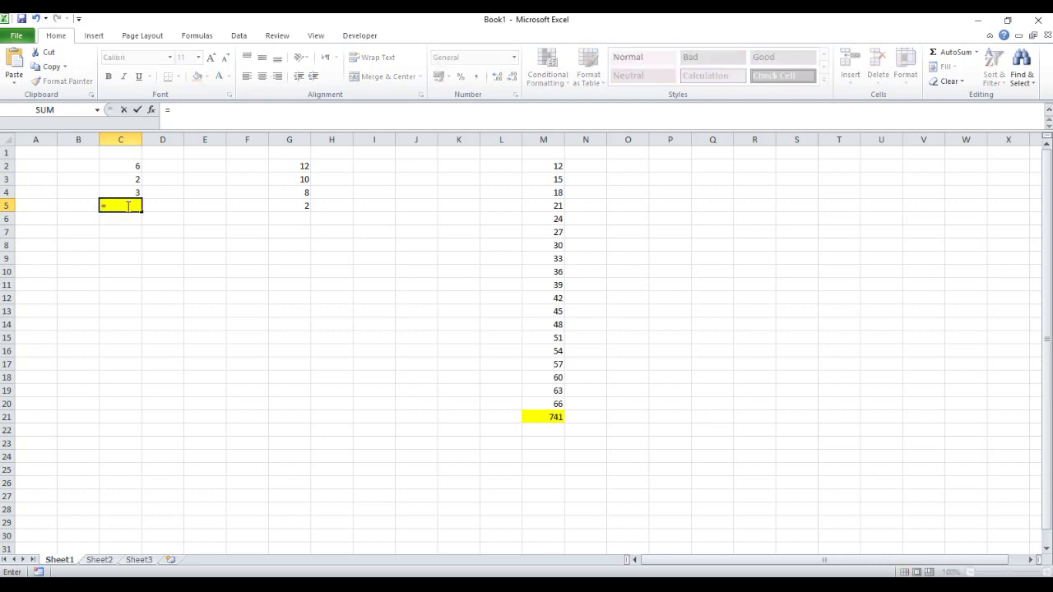
{"action": "left_click", "coordinate": [122, 166]}
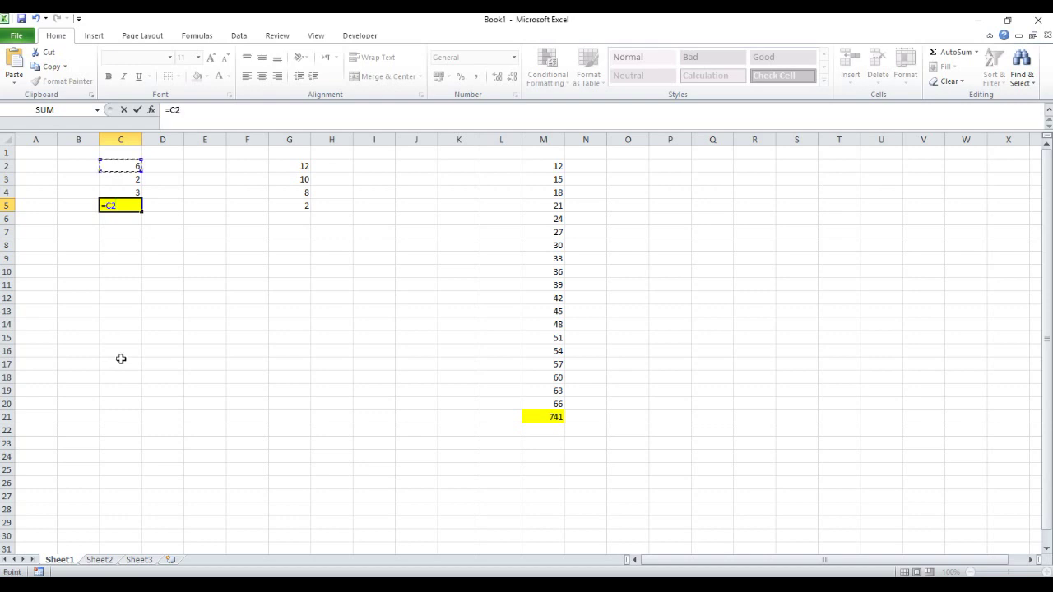
{"action": "type", "text": "+"}
{"action": "left_click", "coordinate": [129, 179]}
{"action": "type", "text": "+"}
{"action": "left_click", "coordinate": [129, 191]}
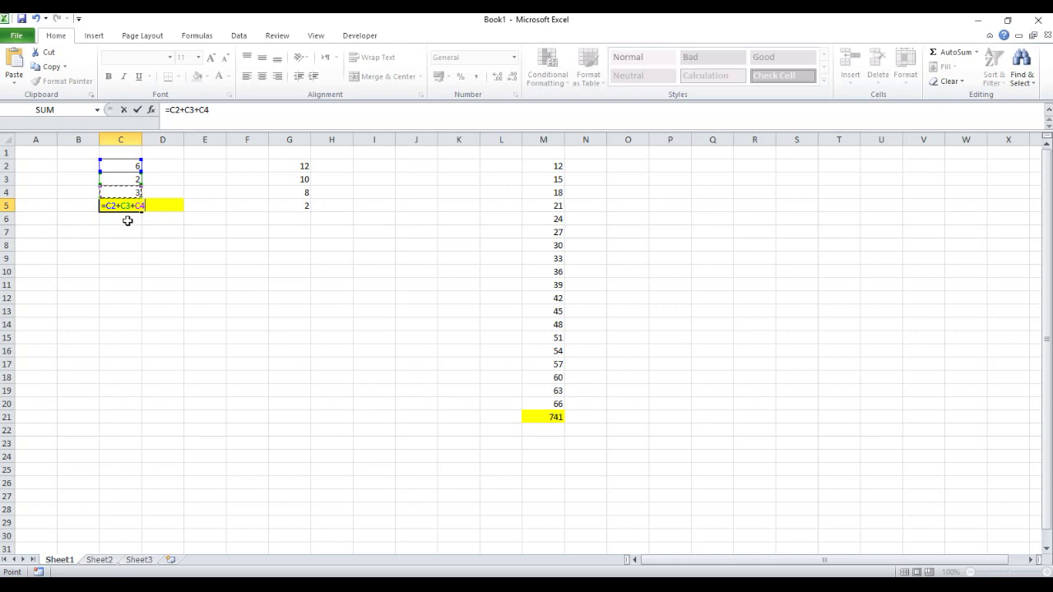
{"action": "left_click_drag", "start_coordinate": [101, 206], "coordinate": [142, 206]}
{"action": "left_click", "coordinate": [111, 206]}
{"action": "key", "text": "Return"}
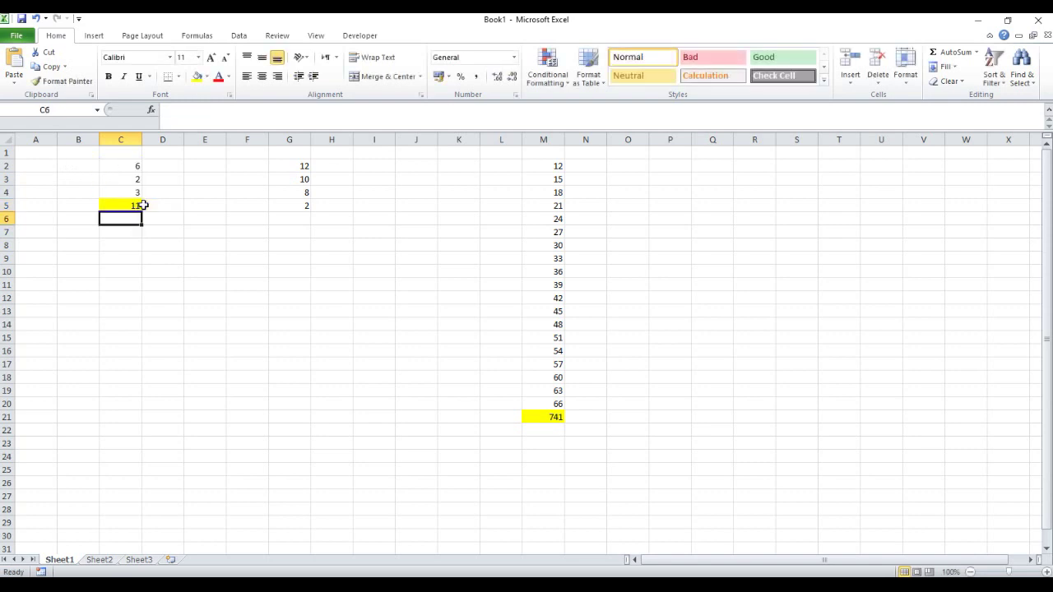
{"action": "left_click", "coordinate": [133, 204]}
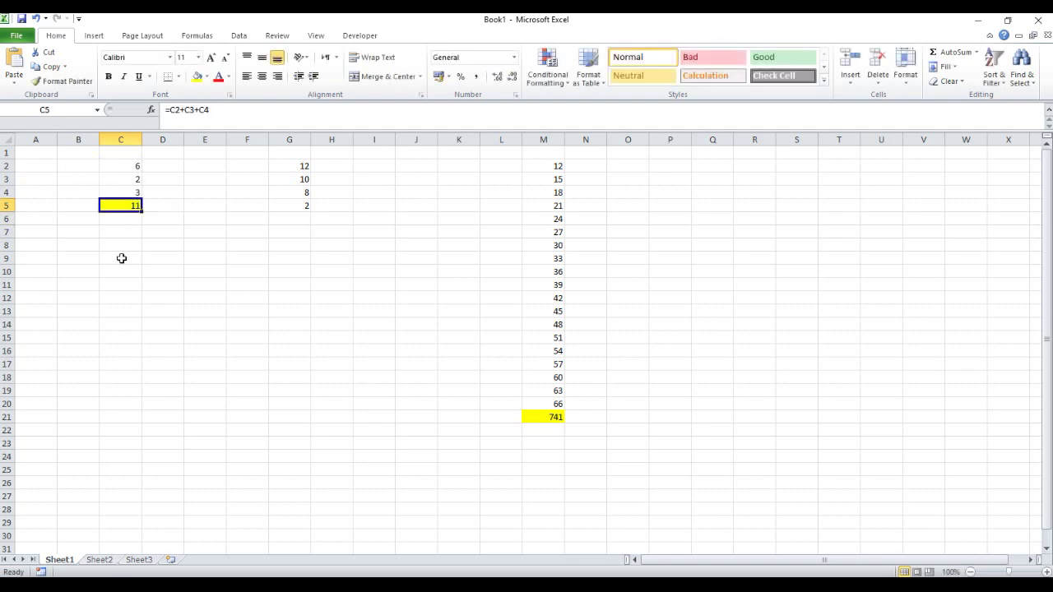
Change the value in cell C2 to 10 to test the addition formula
{"action": "left_click", "coordinate": [139, 165]}
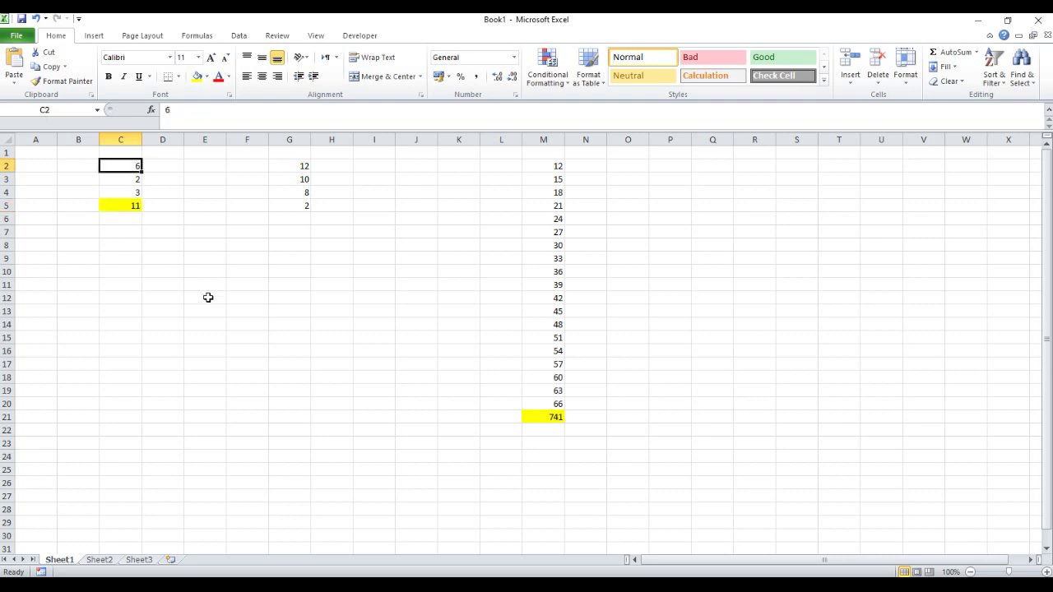
{"action": "type", "text": "10"}
{"action": "key", "text": "Return"}
{"action": "left_click_drag", "start_coordinate": [123, 194], "coordinate": [124, 168]}
{"action": "left_click", "coordinate": [244, 320]}
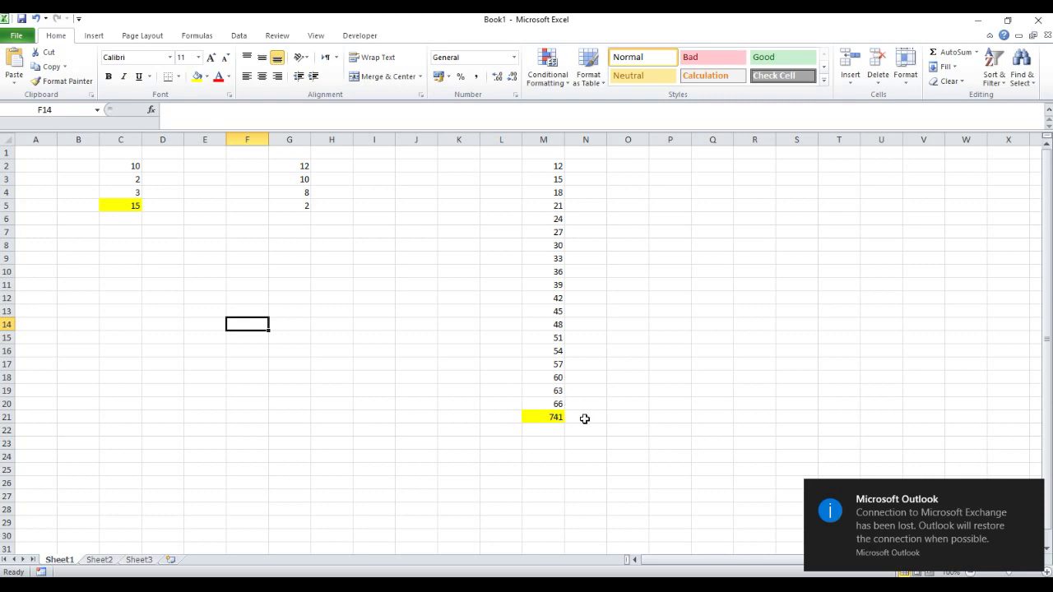
Clear the existing total from the yellow cell M21 below the long number column
{"action": "left_click_drag", "start_coordinate": [539, 169], "coordinate": [543, 377]}
{"action": "left_click", "coordinate": [669, 271]}
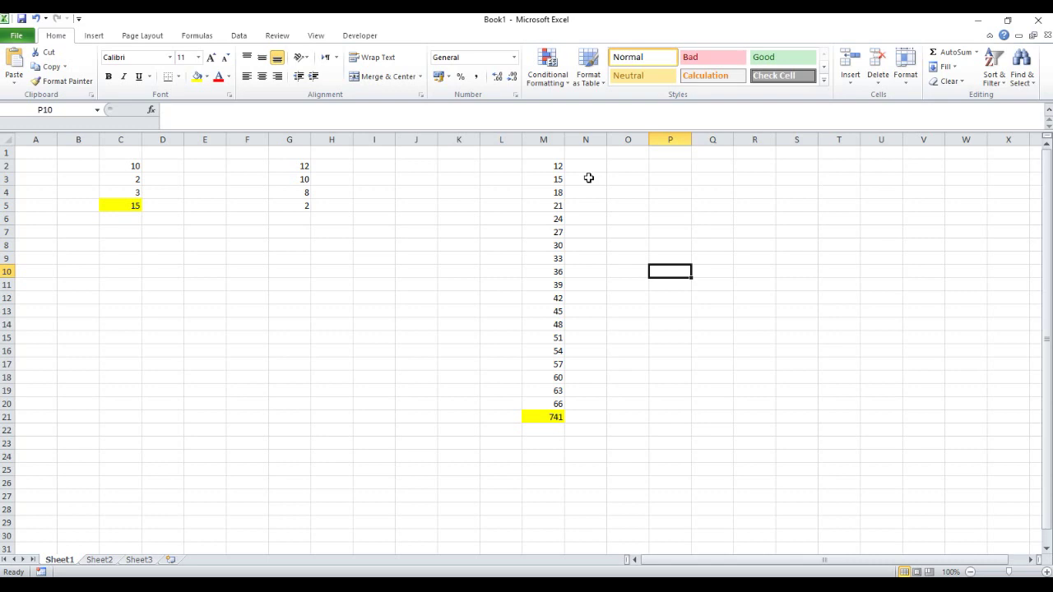
{"action": "left_click", "coordinate": [563, 417]}
{"action": "key", "text": "Delete"}
{"action": "left_click", "coordinate": [557, 457]}
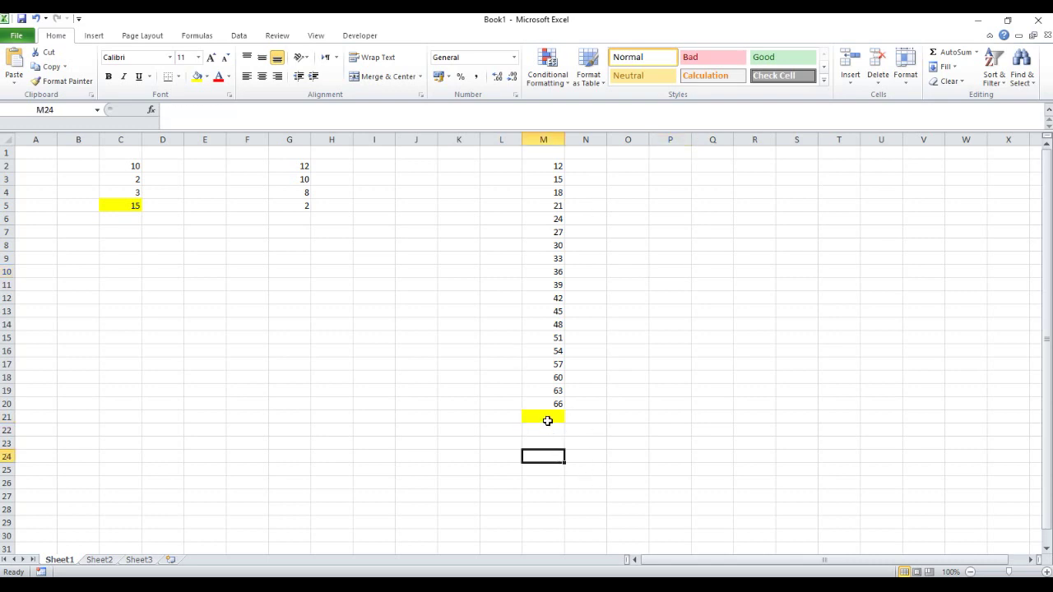
Search the function list for "sum" and insert the SUM function in cell M21
{"action": "left_click", "coordinate": [560, 417]}
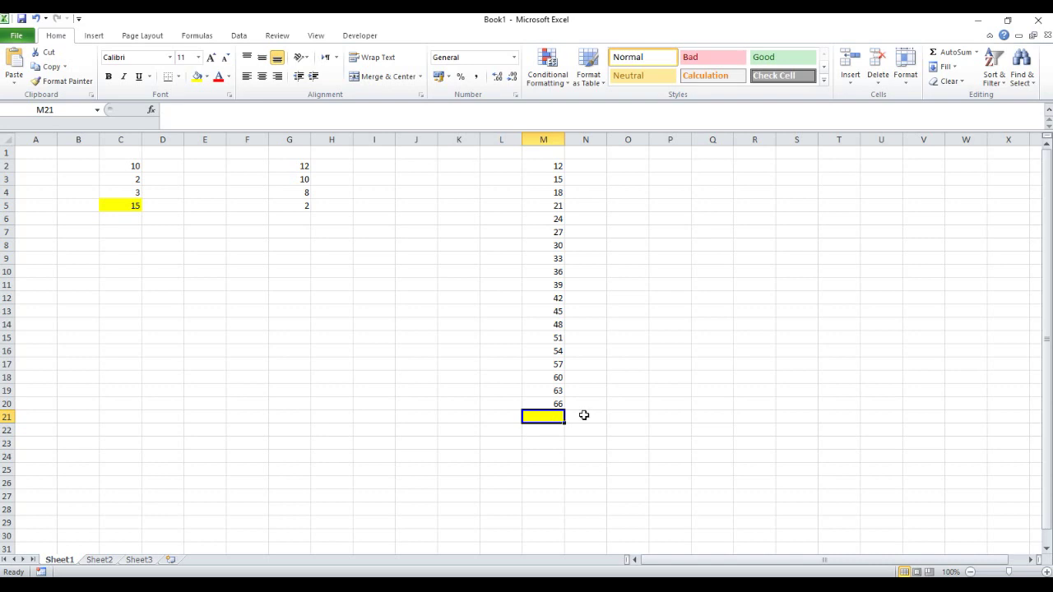
{"action": "left_click", "coordinate": [151, 109]}
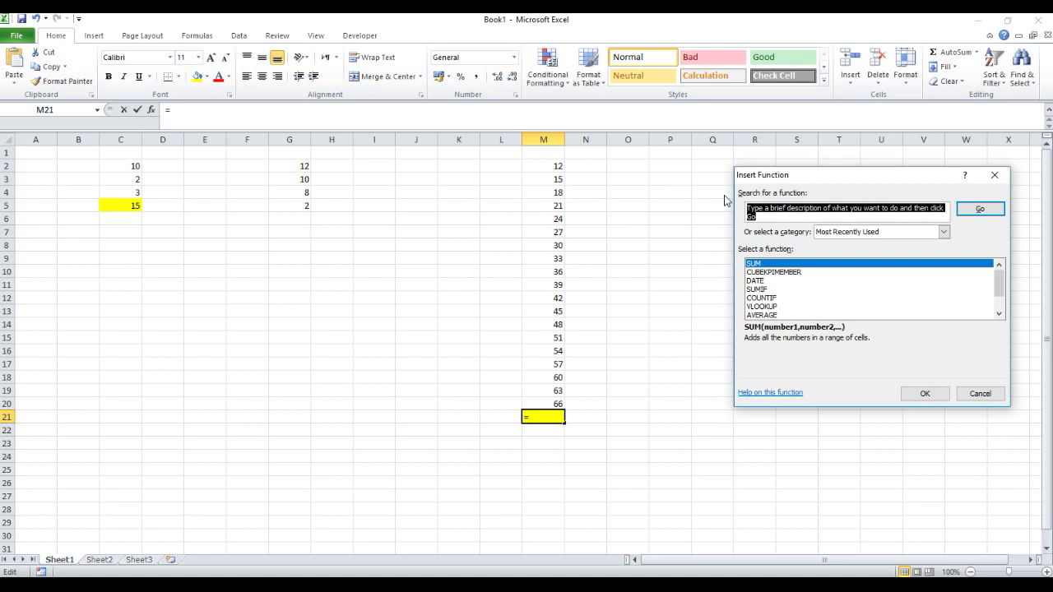
{"action": "key", "text": "BackSpace"}
{"action": "type", "text": "sum"}
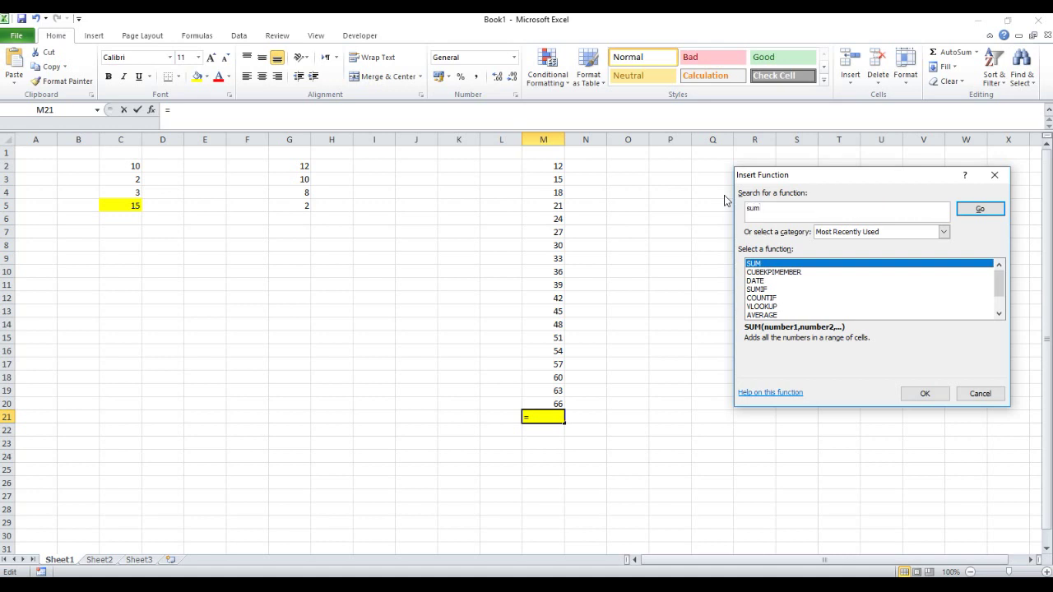
{"action": "left_click", "coordinate": [981, 209]}
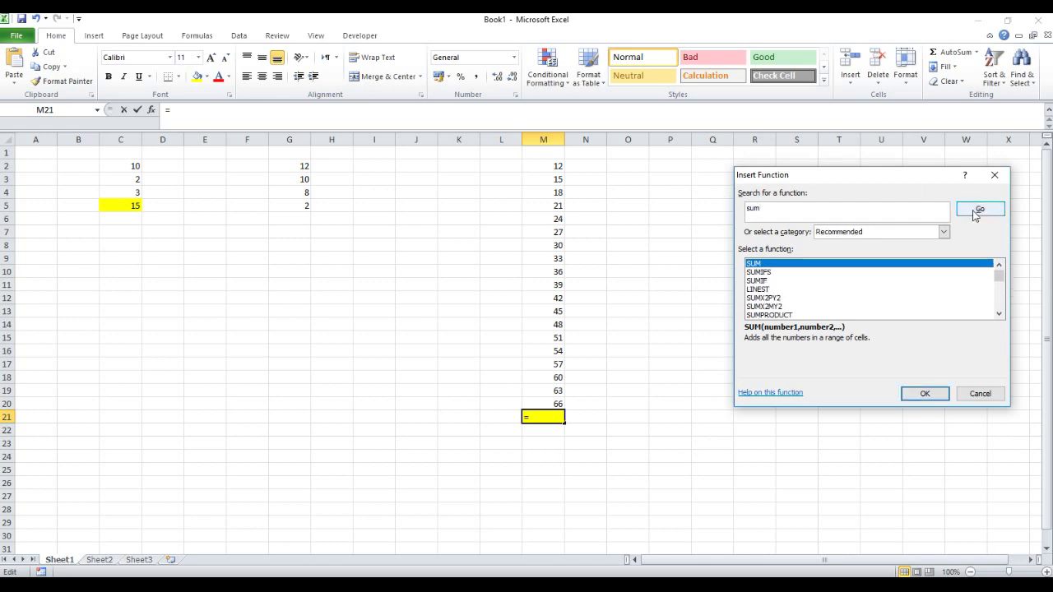
{"action": "double_click", "coordinate": [754, 263]}
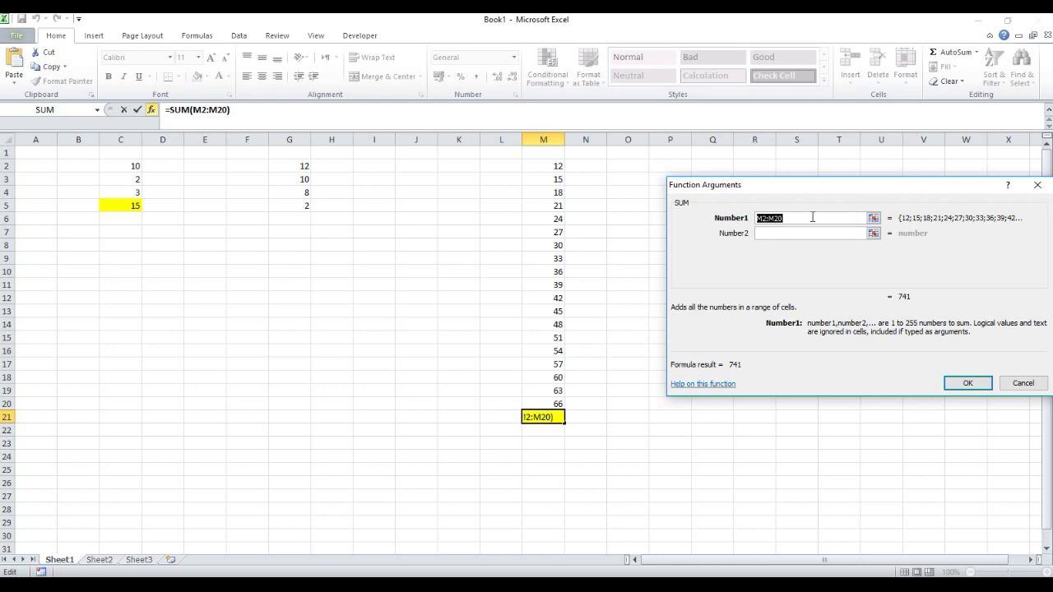
Replace the SUM function's first argument with the range M2:M20 and apply it
{"action": "key", "text": "BackSpace"}
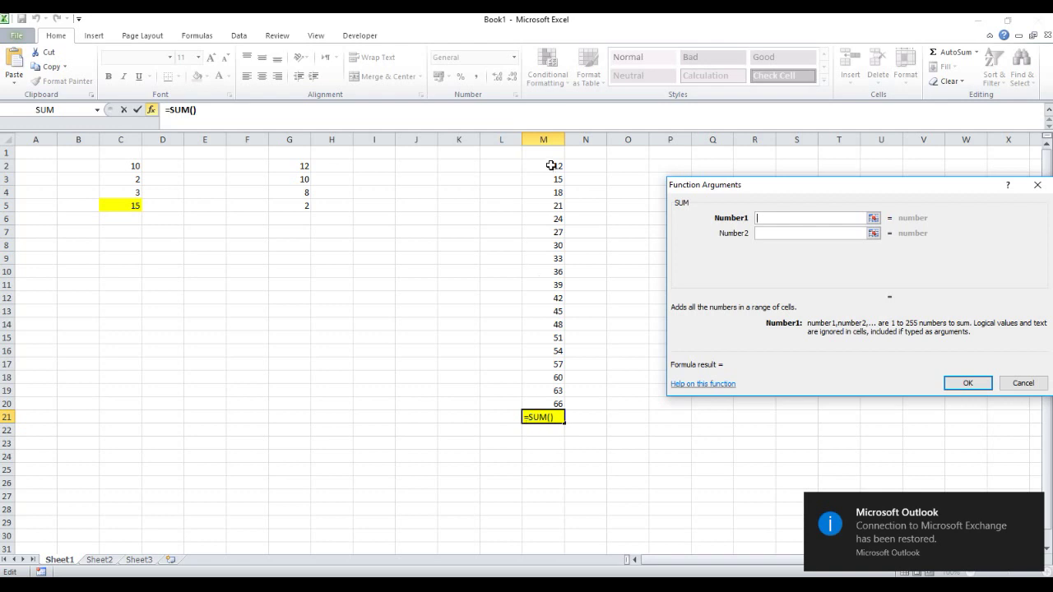
{"action": "left_click", "coordinate": [551, 166]}
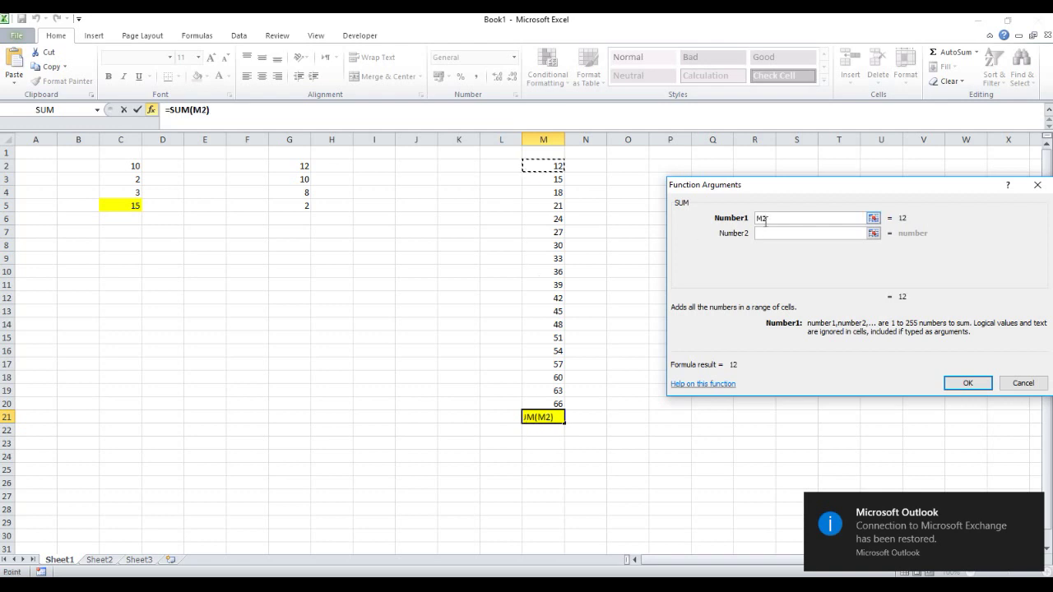
{"action": "left_click_drag", "start_coordinate": [550, 165], "coordinate": [536, 404]}
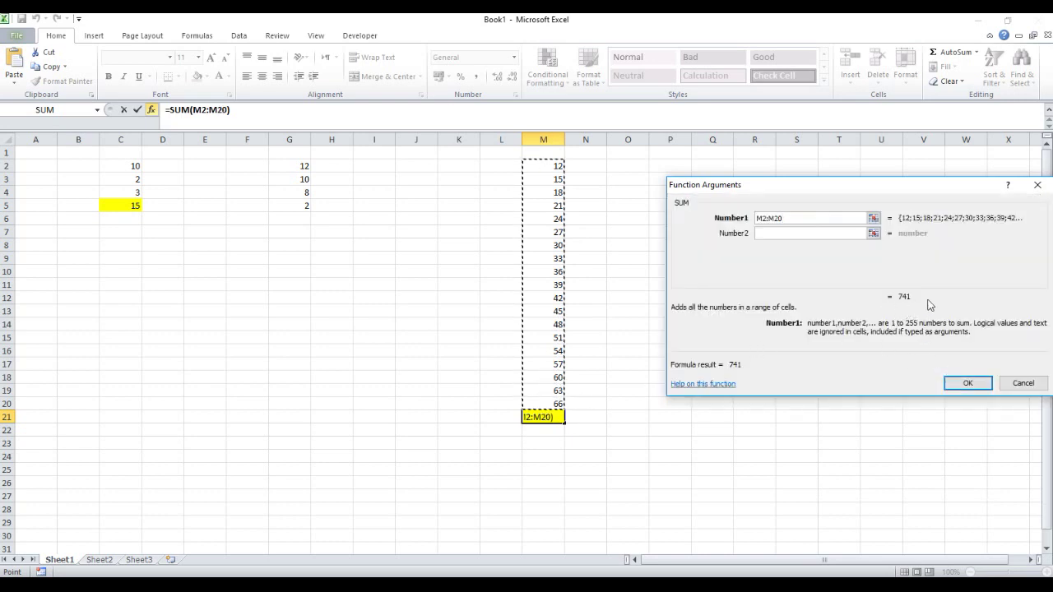
{"action": "left_click", "coordinate": [965, 383]}
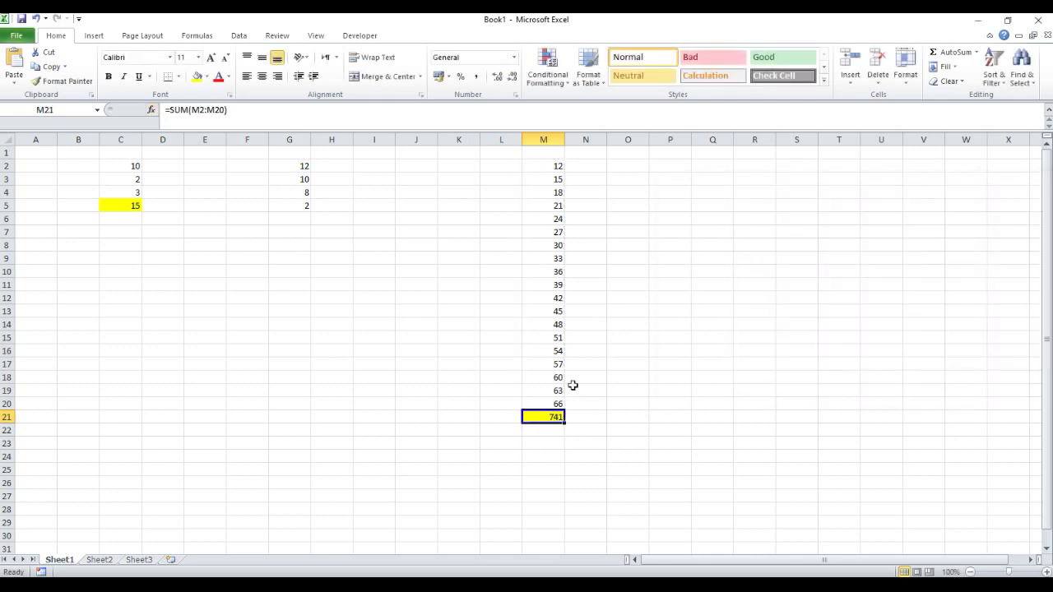
Change cell M2 to 13 and check the SUM formula in M21 against its source range
{"action": "left_click", "coordinate": [546, 166]}
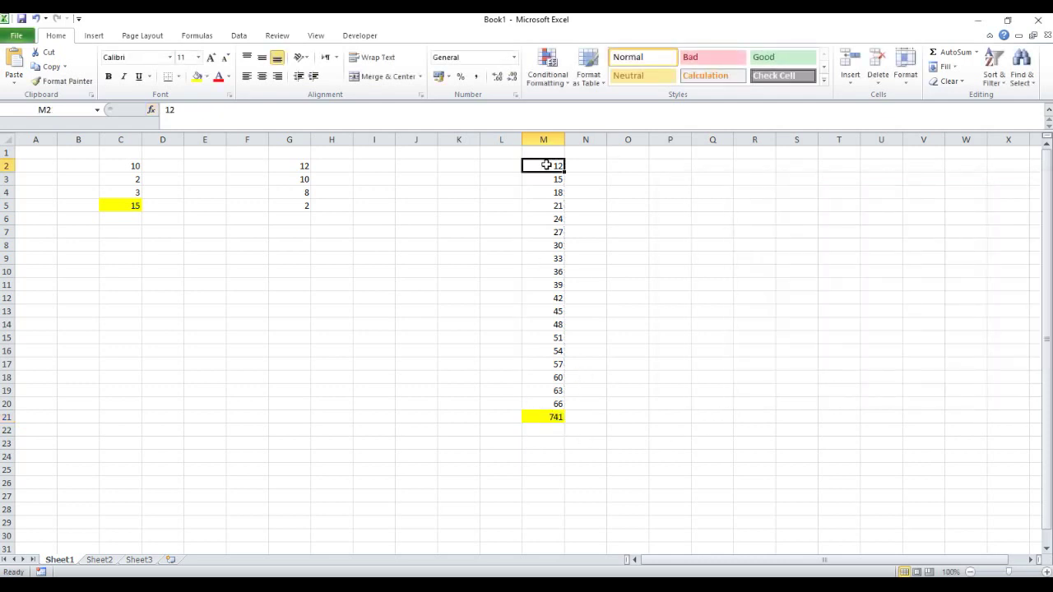
{"action": "type", "text": "13"}
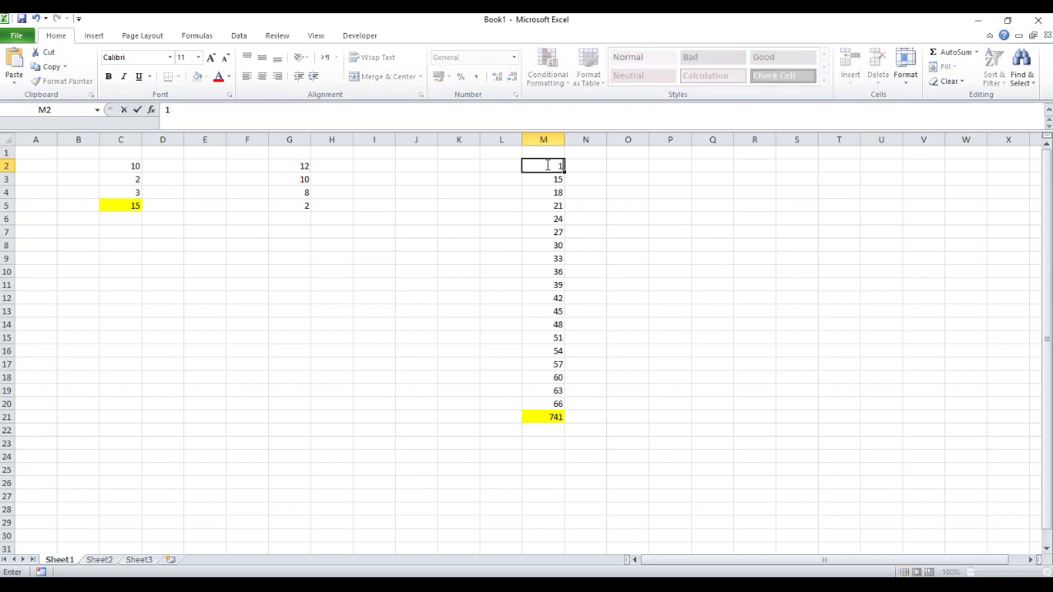
{"action": "key", "text": "Return"}
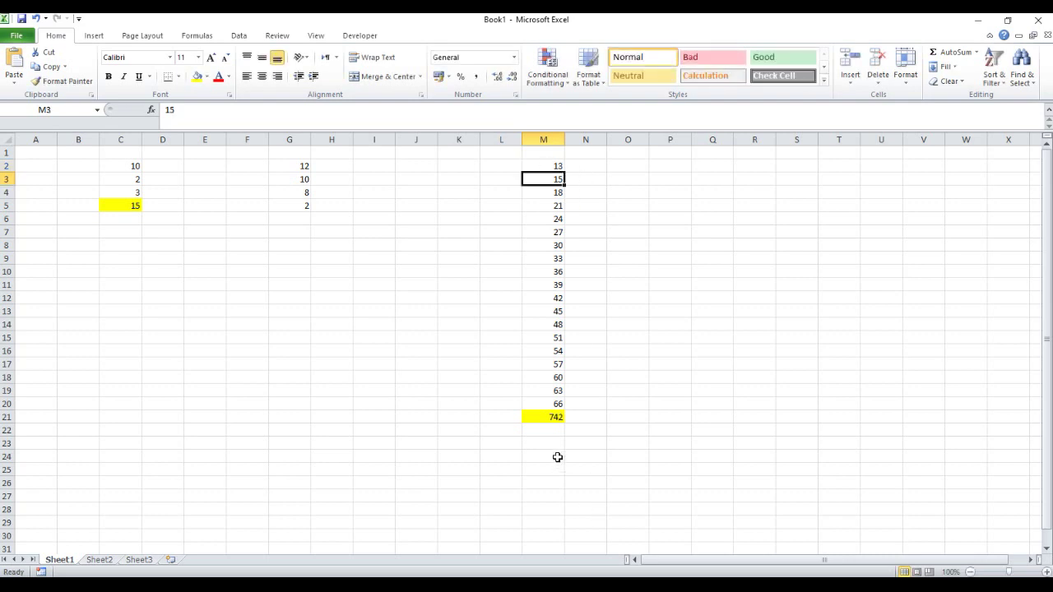
{"action": "left_click", "coordinate": [547, 419]}
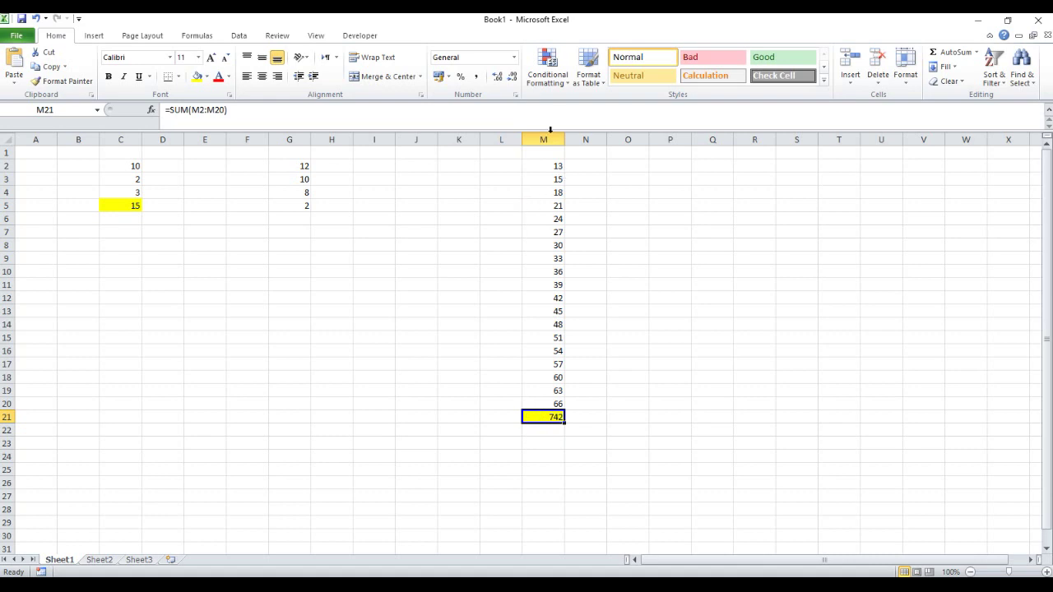
{"action": "left_click_drag", "start_coordinate": [551, 167], "coordinate": [560, 405]}
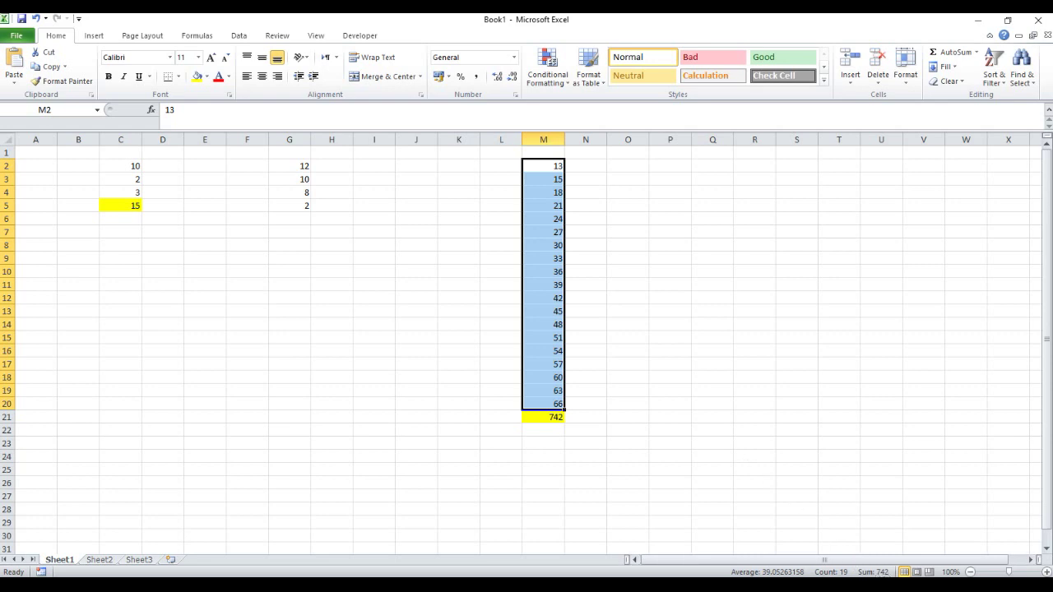
{"action": "left_click", "coordinate": [546, 418]}
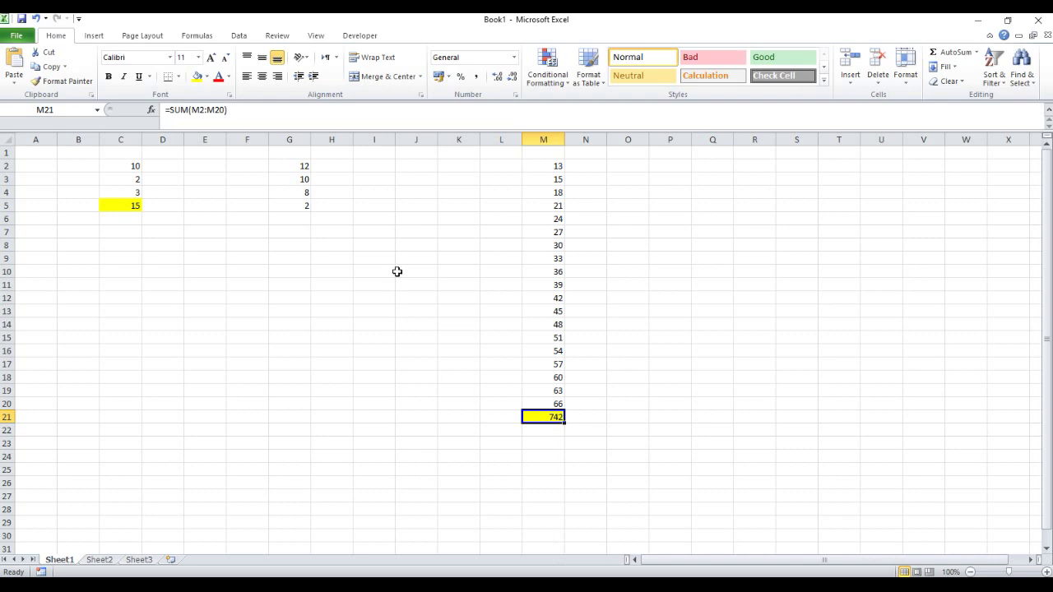
Clear the existing result from cell G5 below the second number column
{"action": "left_click", "coordinate": [293, 209]}
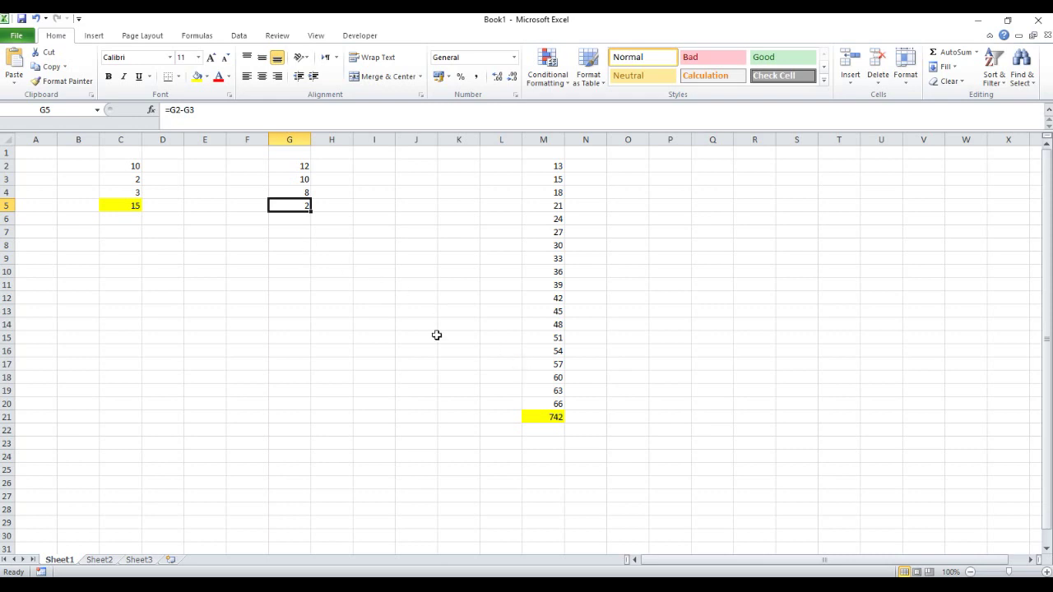
{"action": "key", "text": "Delete"}
{"action": "left_click", "coordinate": [133, 206]}
Enter the formula =G2-G3 in cell G5 to subtract the second number from the first
{"action": "left_click", "coordinate": [279, 204]}
{"action": "type", "text": "="}
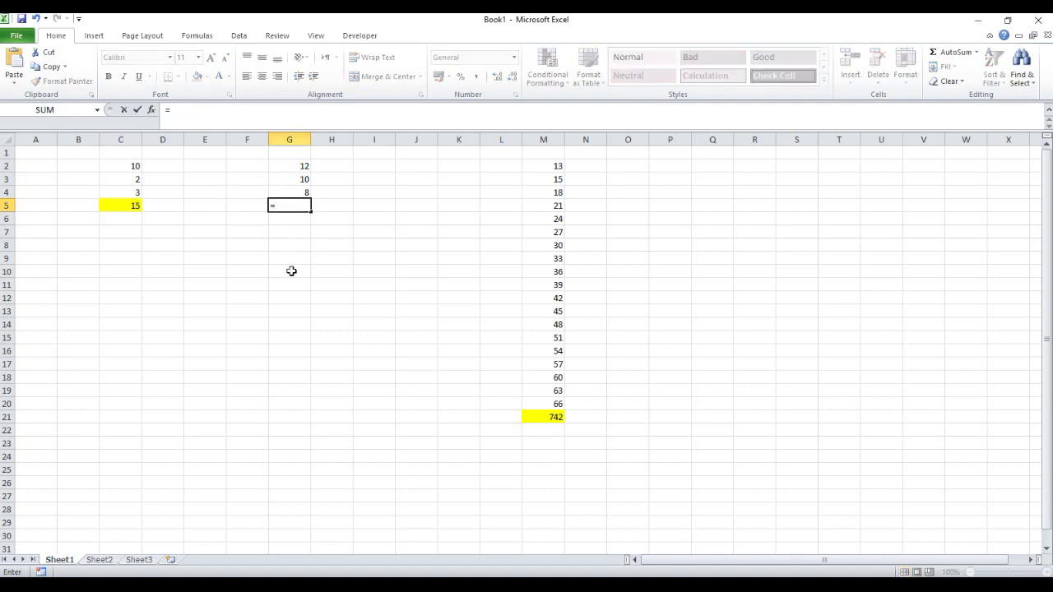
{"action": "left_click", "coordinate": [305, 165]}
{"action": "type", "text": "--"}
{"action": "left_click", "coordinate": [302, 180]}
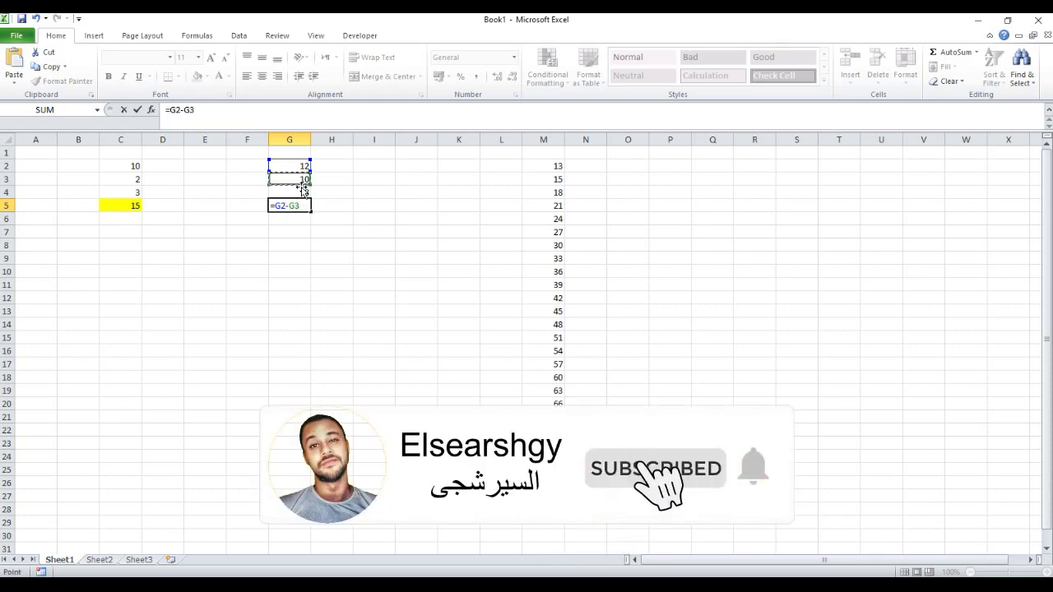
{"action": "key", "text": "Return"}
{"action": "left_click", "coordinate": [295, 204]}
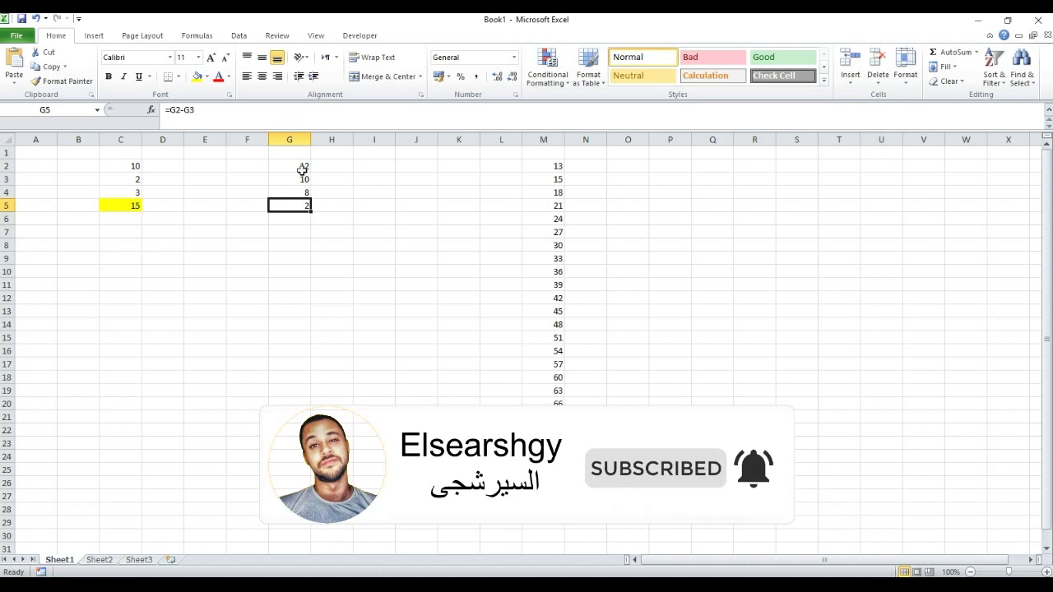
Change the value in cell G2 to 20 to test the subtraction formula
{"action": "left_click", "coordinate": [301, 168]}
{"action": "type", "text": "20"}
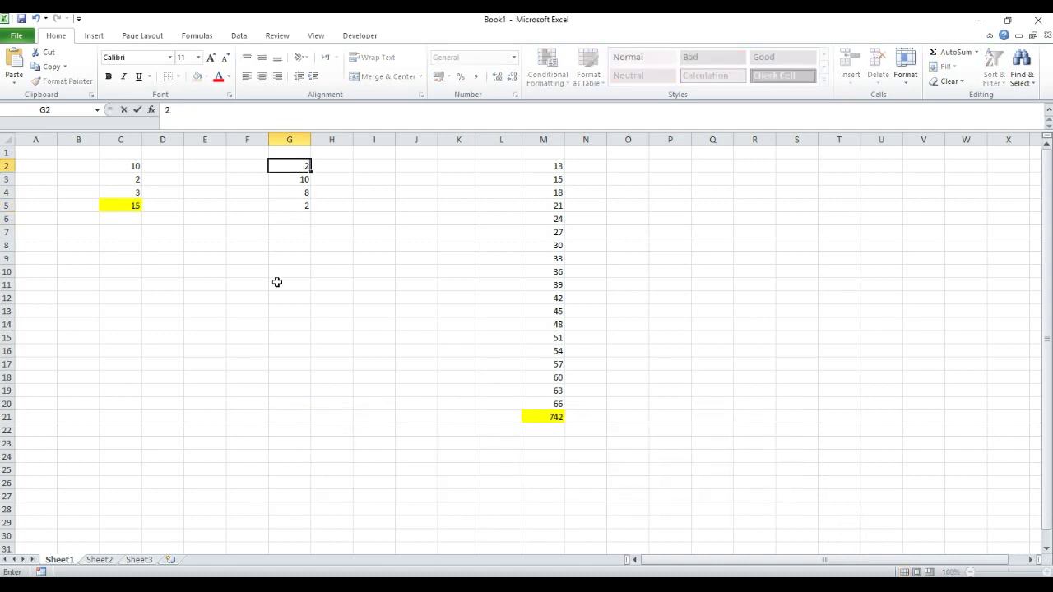
{"action": "key", "text": "Return"}
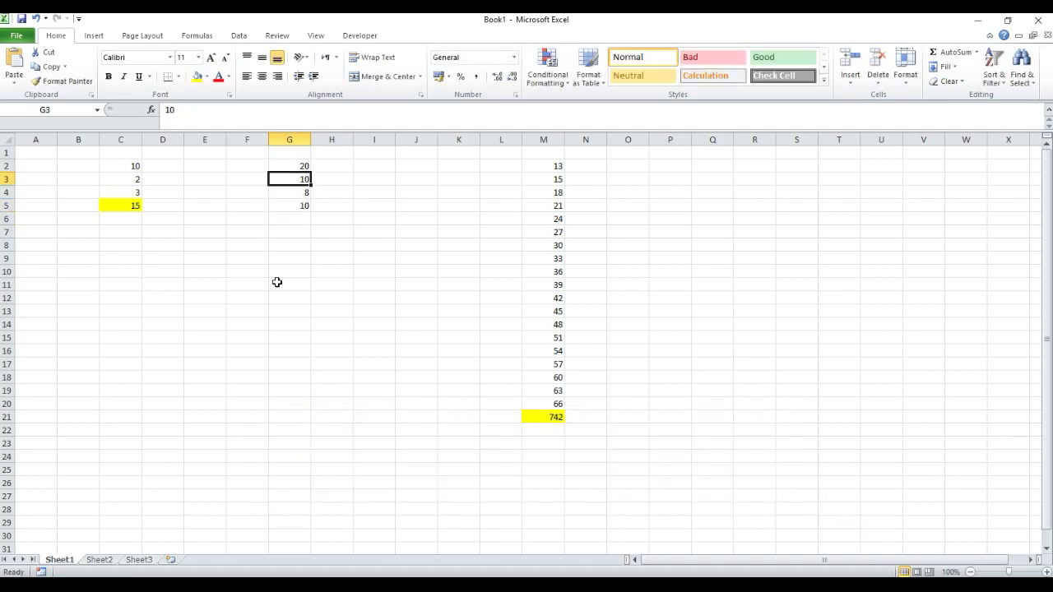